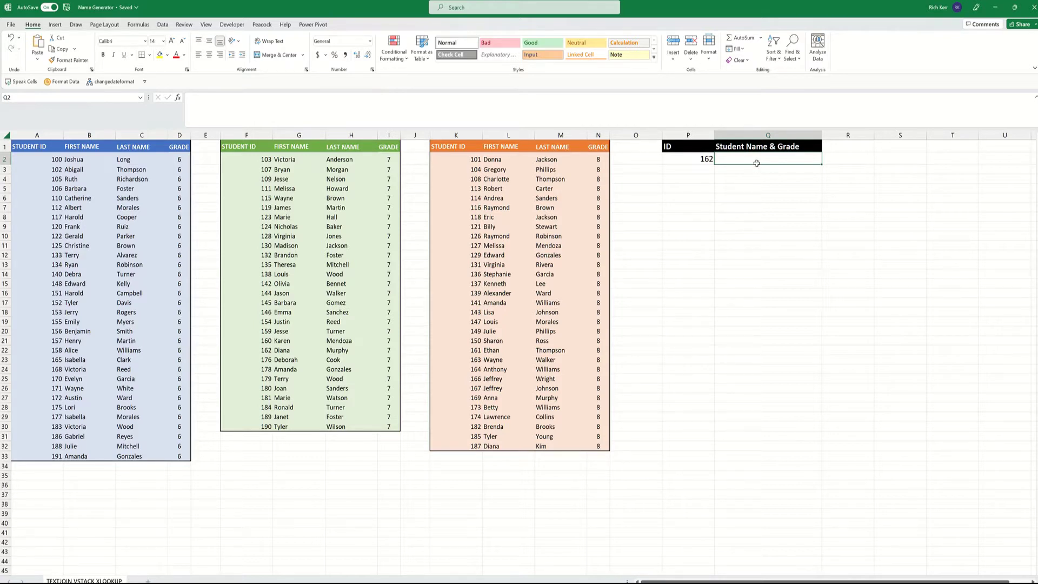
Step: Start an XLOOKUP formula in Q2 with lookup value P2 and lookup array VSTACK(A2:A33,F2:F30,K2:K32)
text(=)
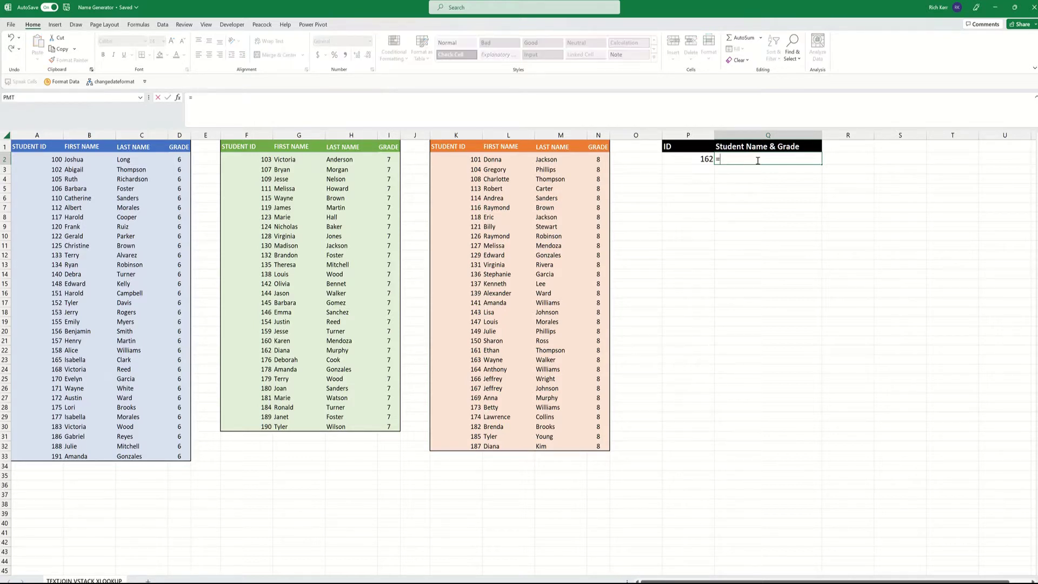
text(xlookup()
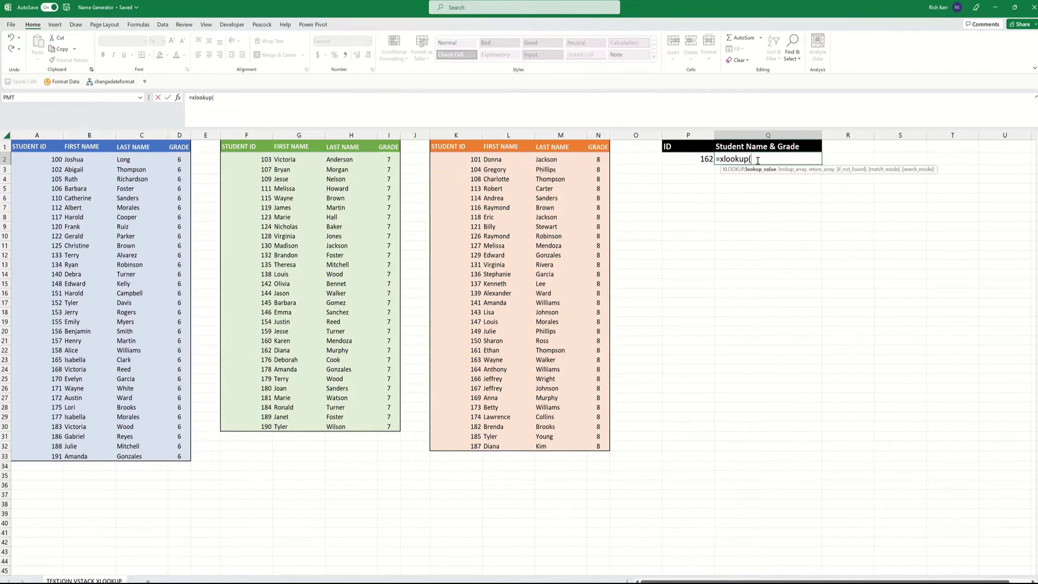
click(705, 158)
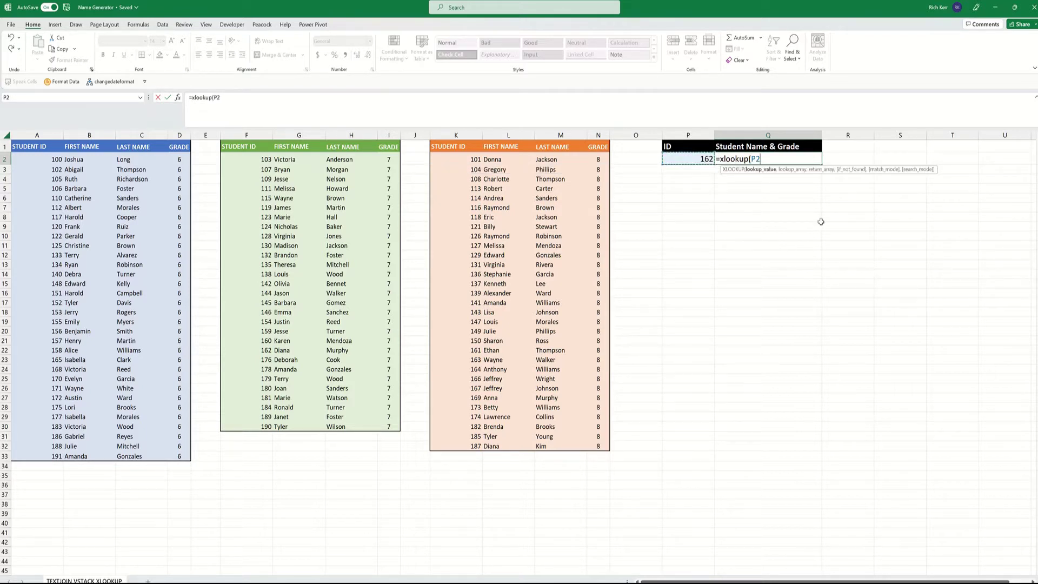
text(,)
text(v)
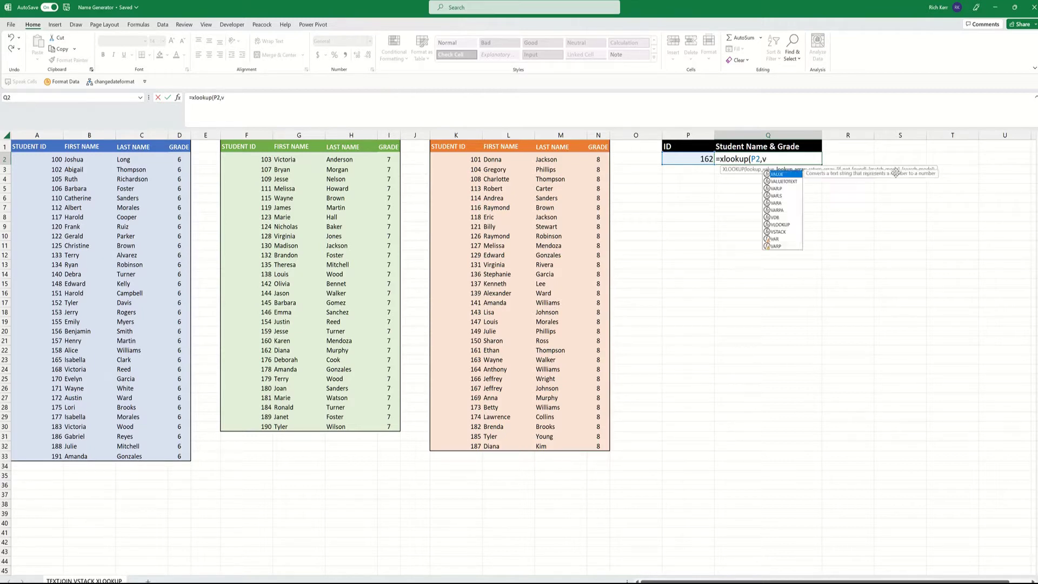
text(stack()
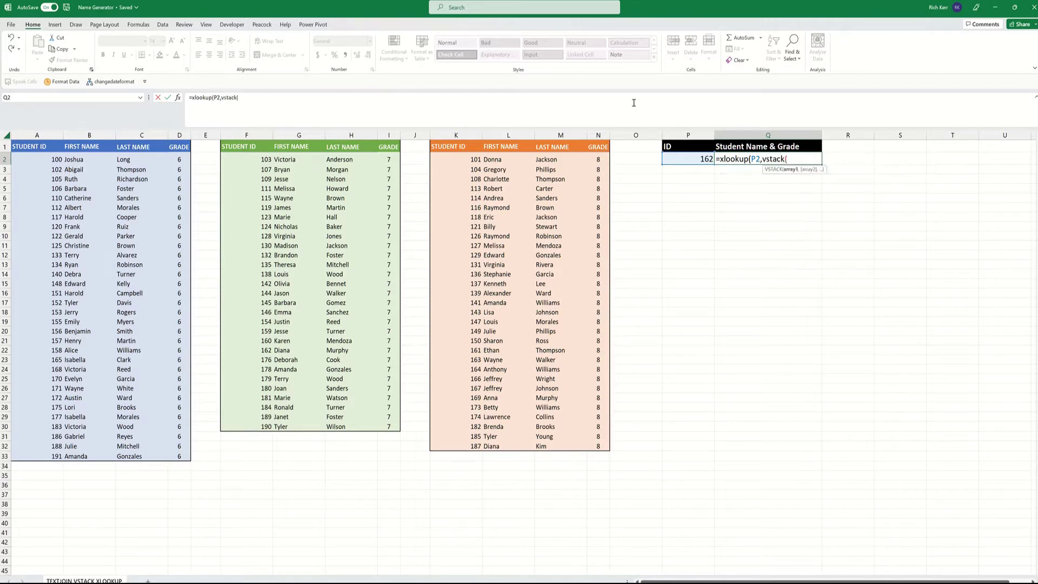
drag(39, 156, 28, 456)
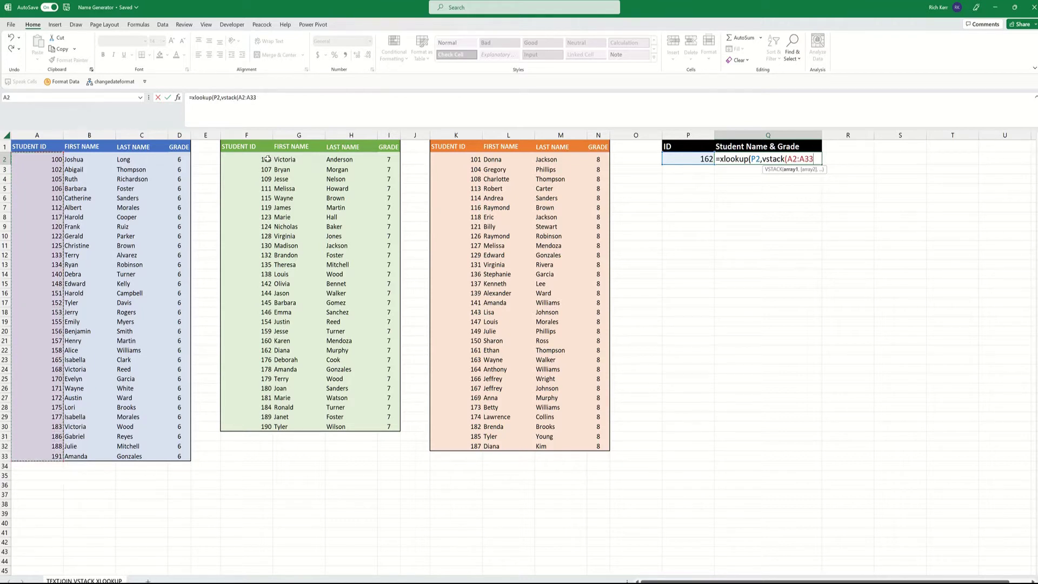
text(,)
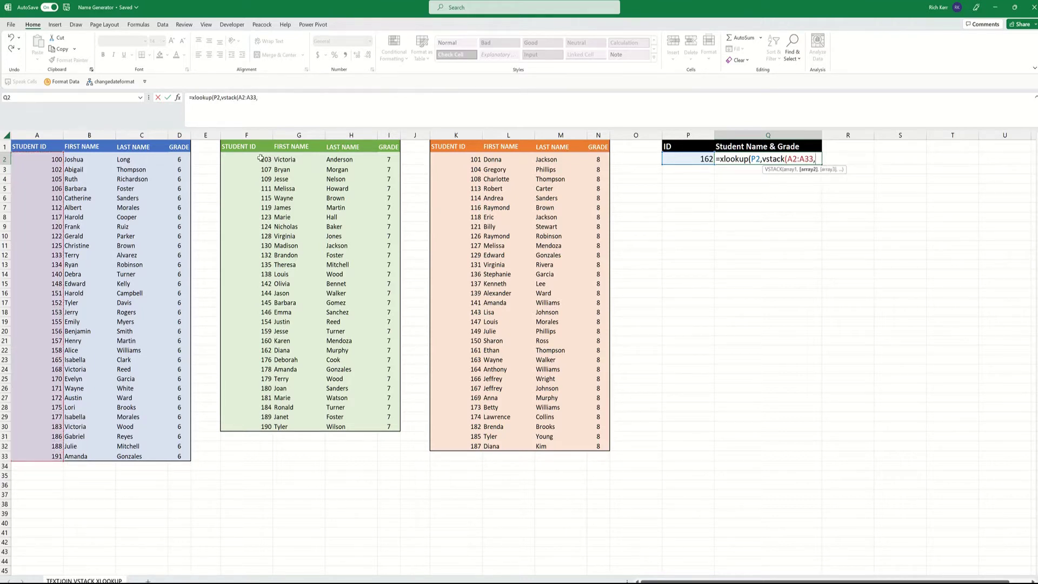
drag(267, 158, 254, 422)
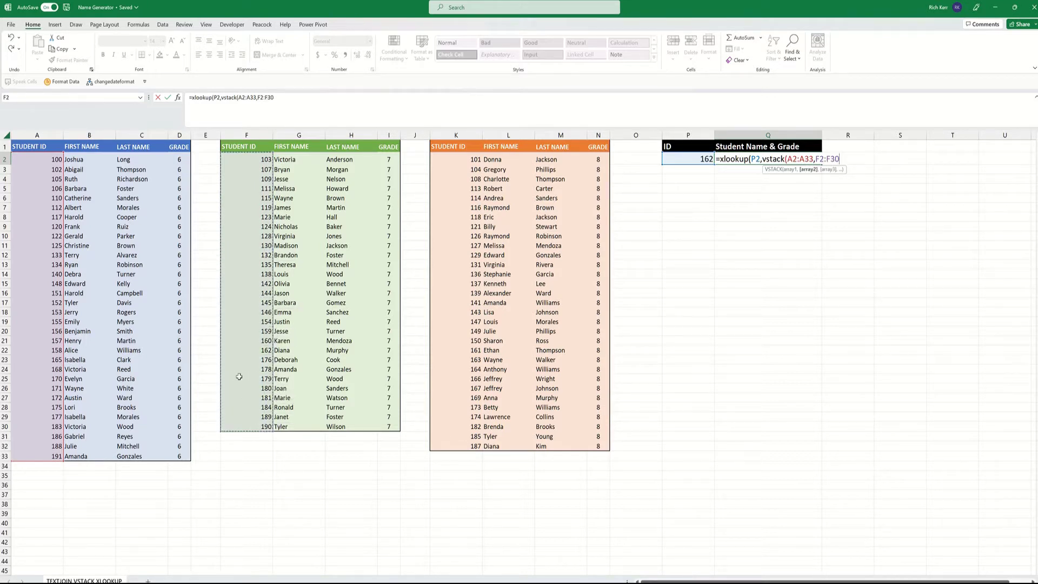
text(,)
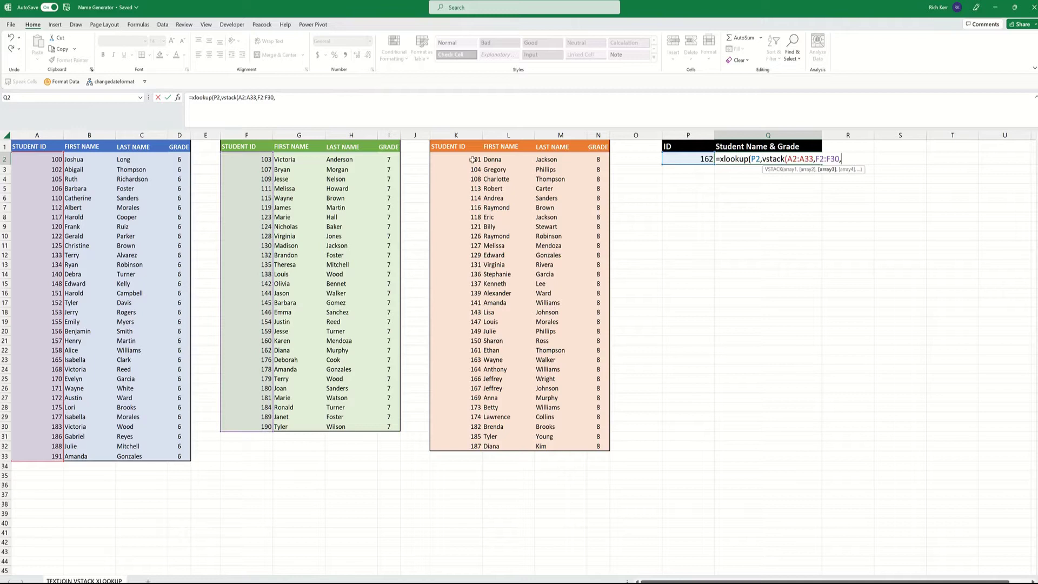
drag(469, 159, 453, 439)
text())
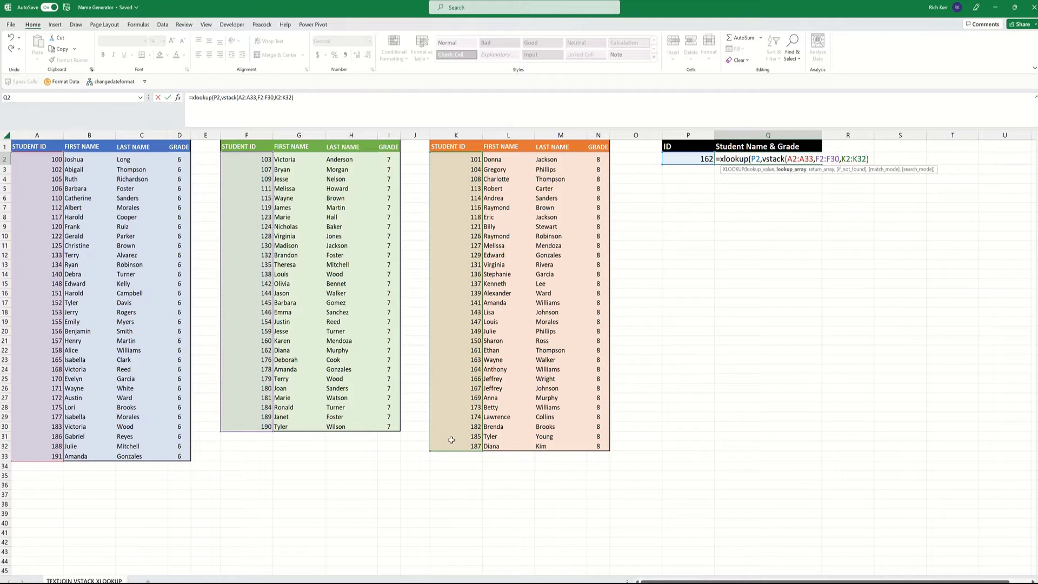
Step: Complete the XLOOKUP with return array VSTACK(B2:D33,G2:I30,L2:N32) and enter the formula
text(,)
text(vstack()
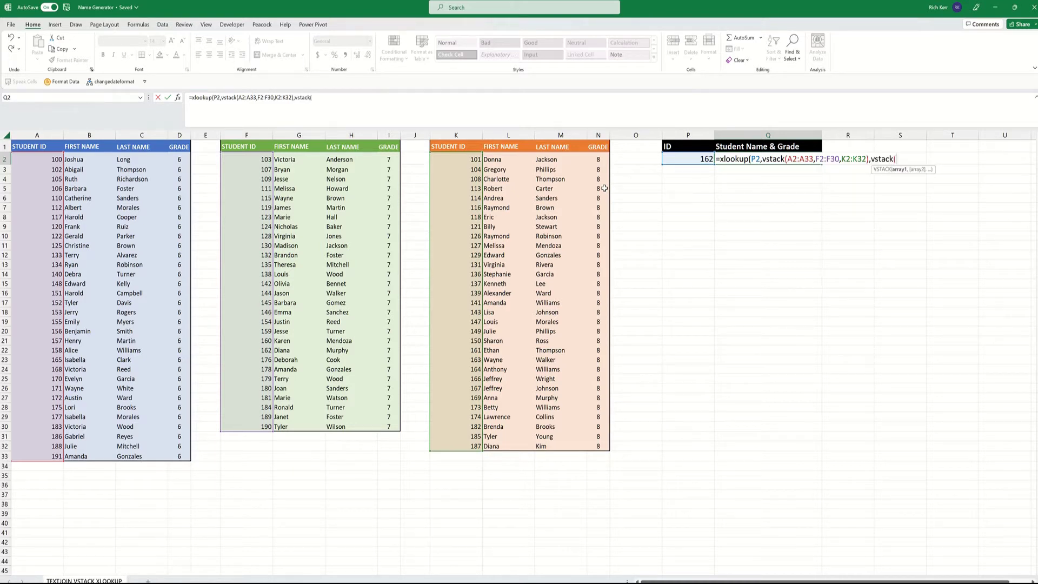
drag(70, 159, 174, 448)
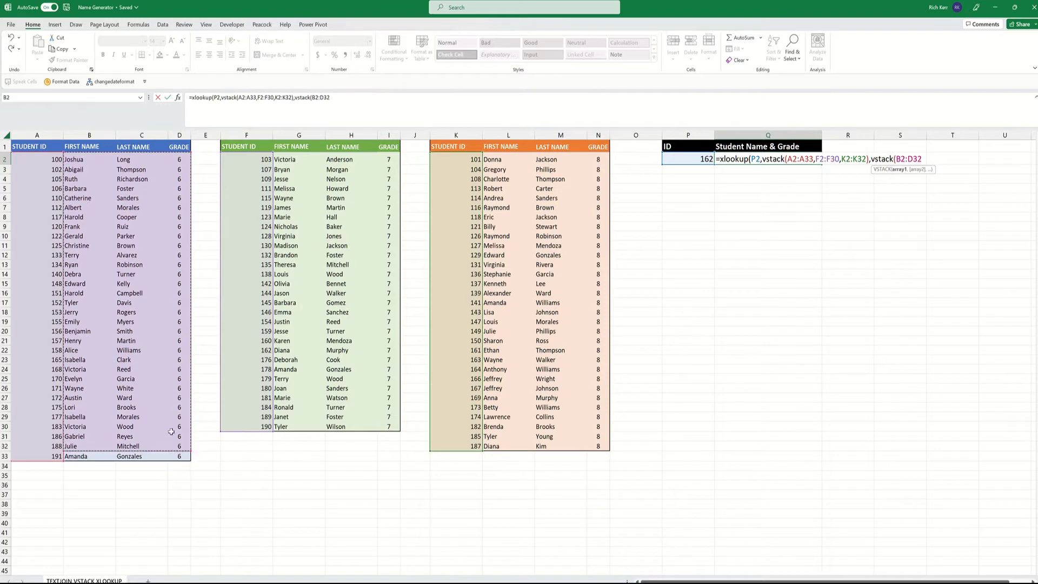
key(shift+Down)
text(,)
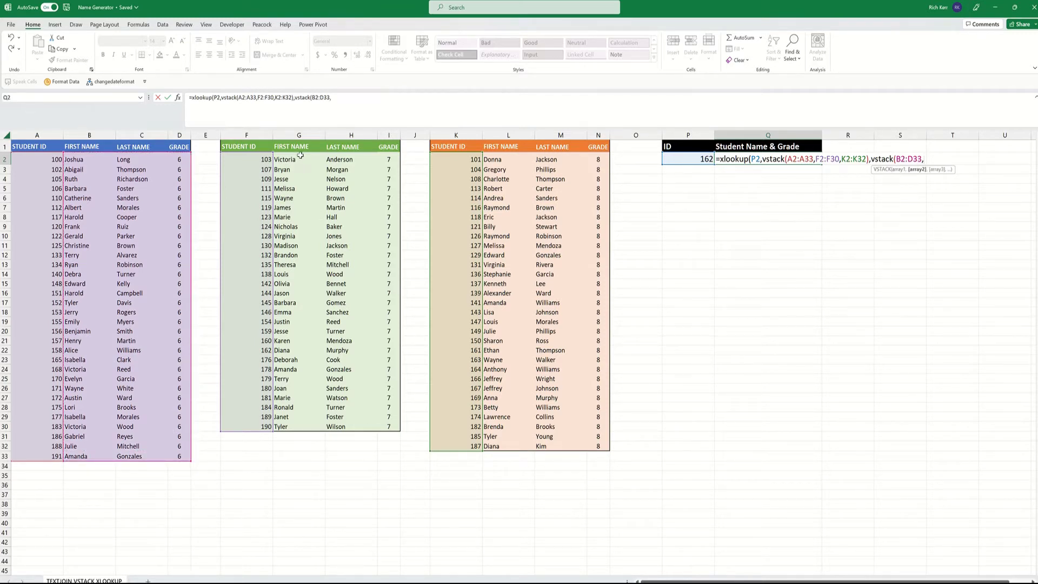
drag(300, 155, 391, 425)
text(,)
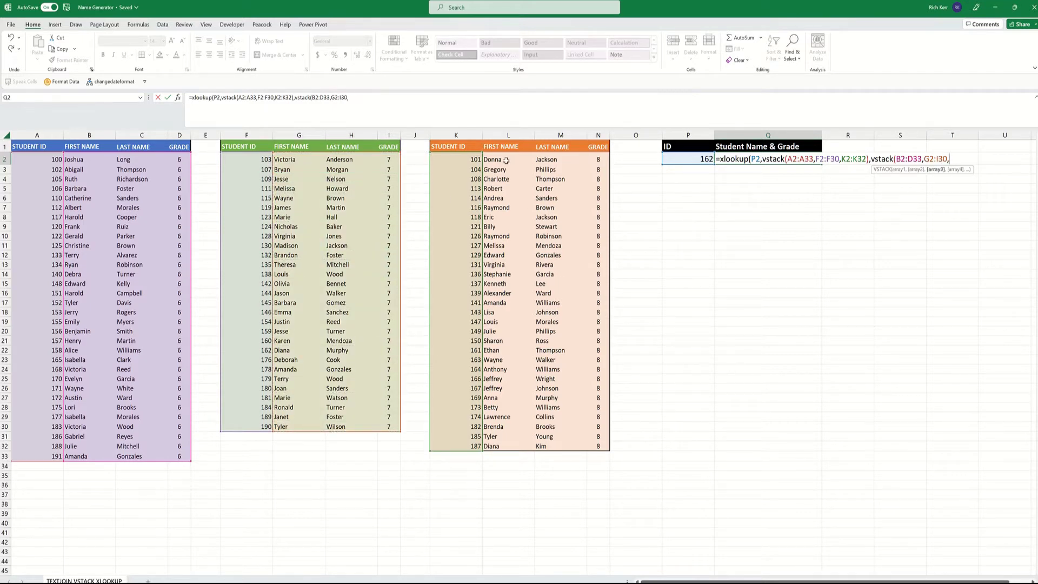
drag(505, 160, 601, 447)
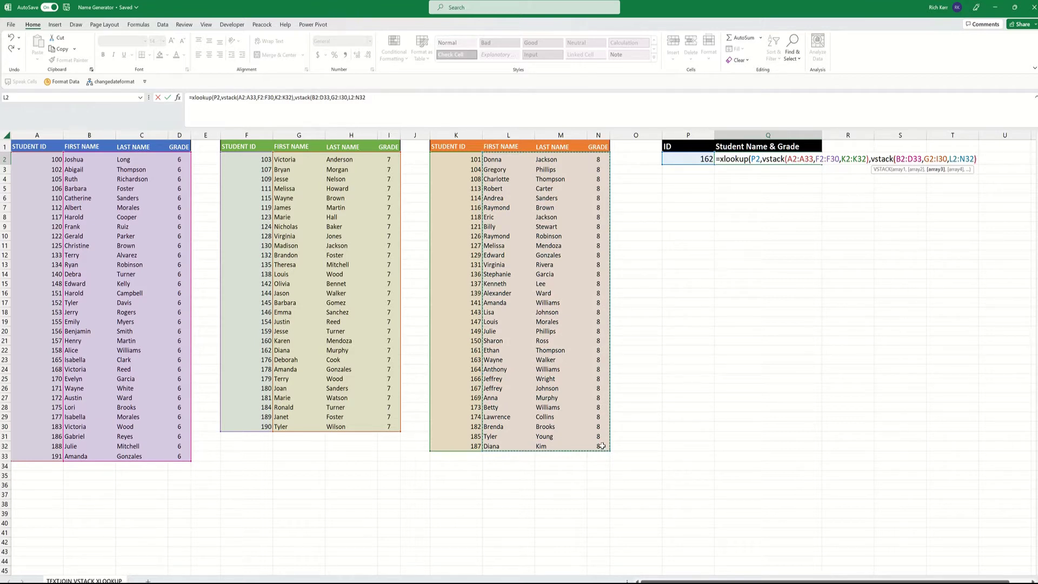
text()))
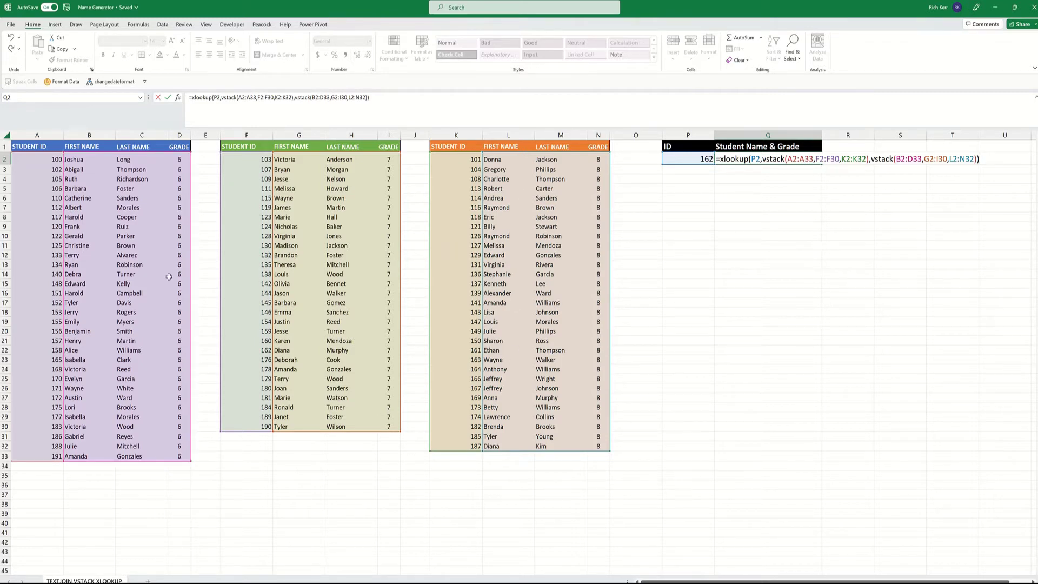
key(Return)
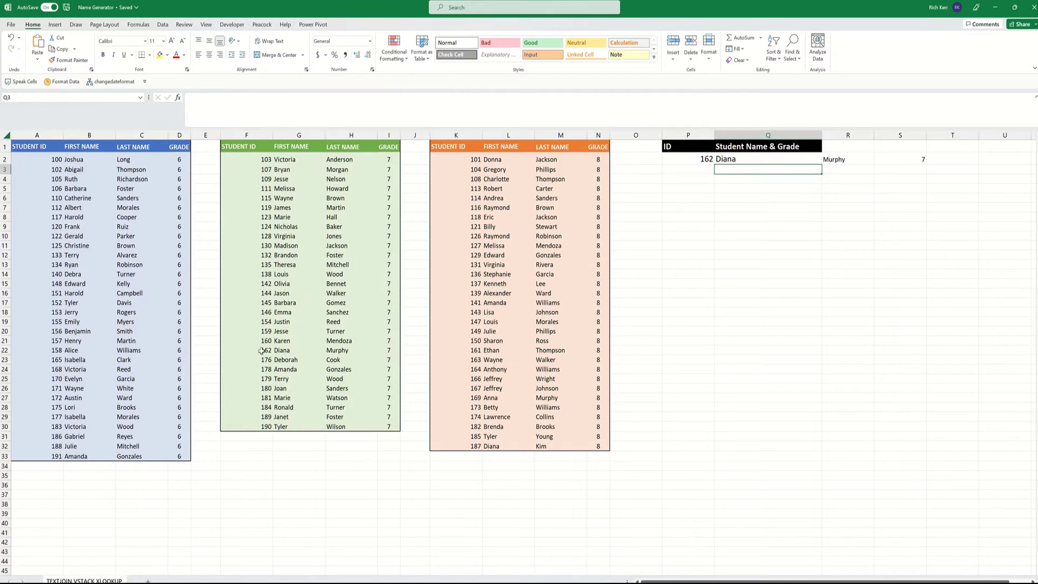
Step: Compare the matching student's row in the green grade 7 table with the lookup result in Q2
drag(262, 354, 371, 352)
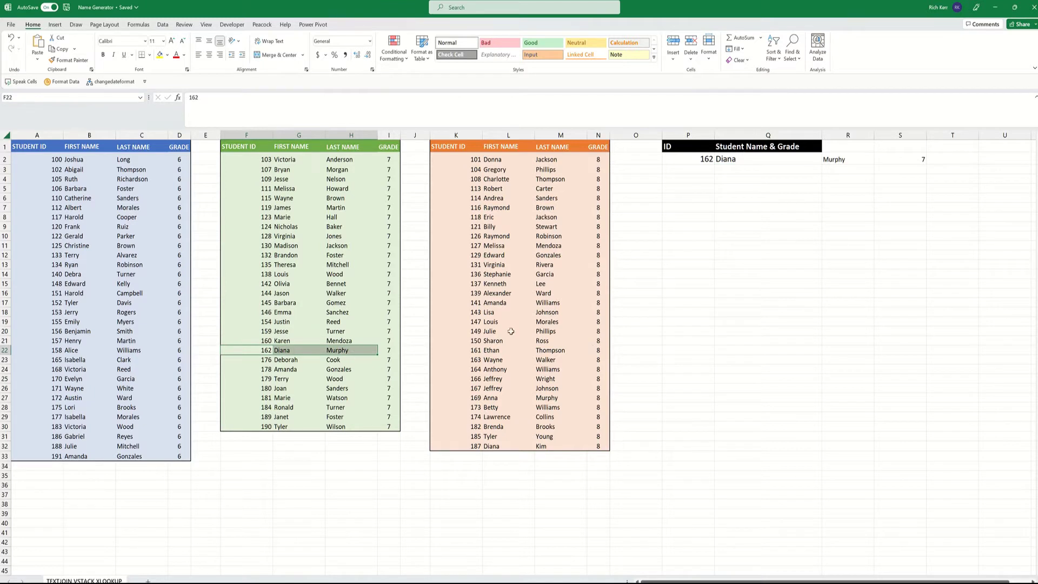
key(shift+Right)
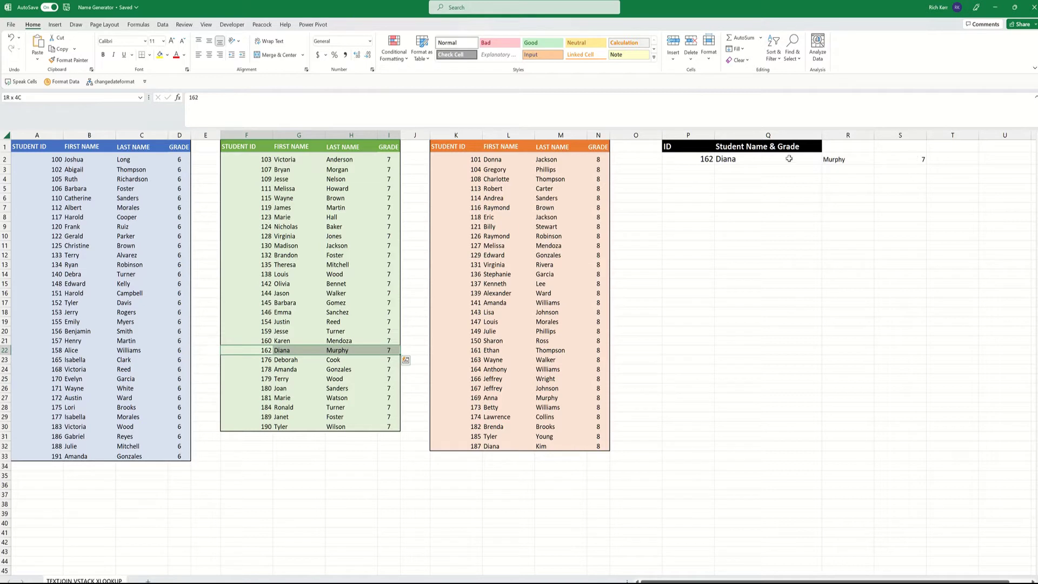
click(748, 157)
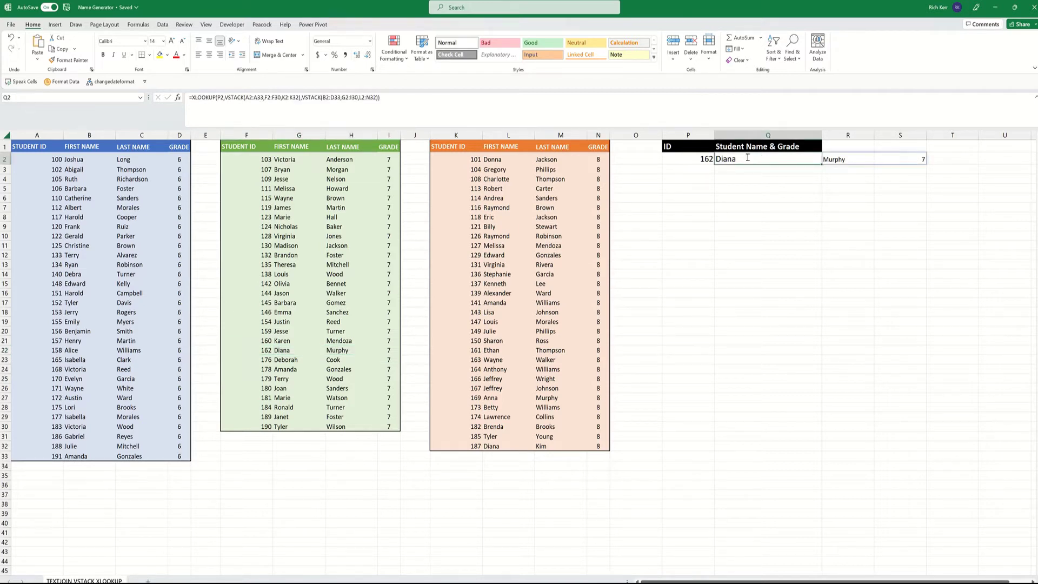
Step: Wrap the XLOOKUP formula in Q2 in TEXTJOIN with a space as delimiter and TRUE for ignoring empty cells
double_click(749, 157)
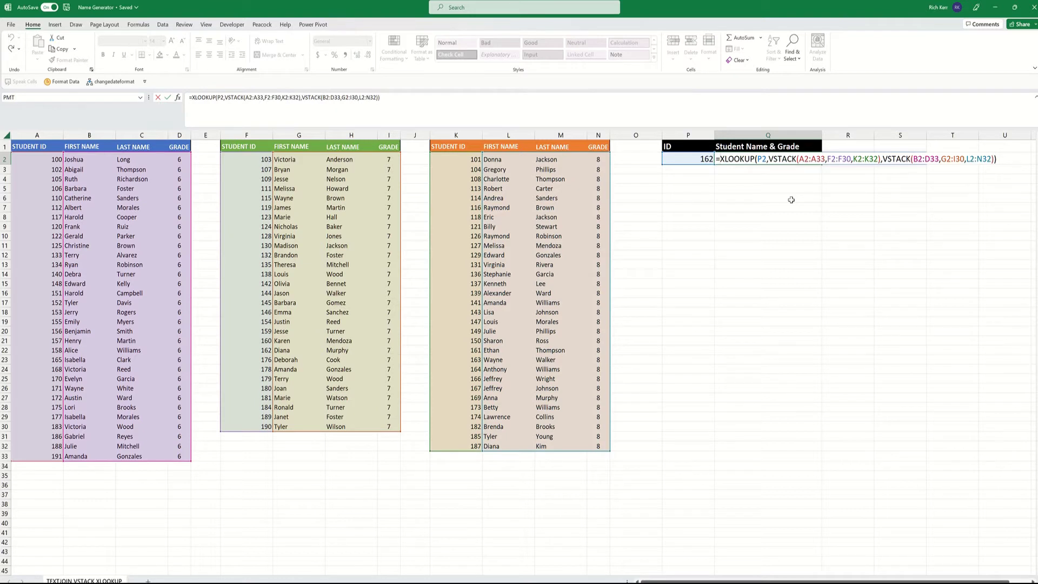
text(text)
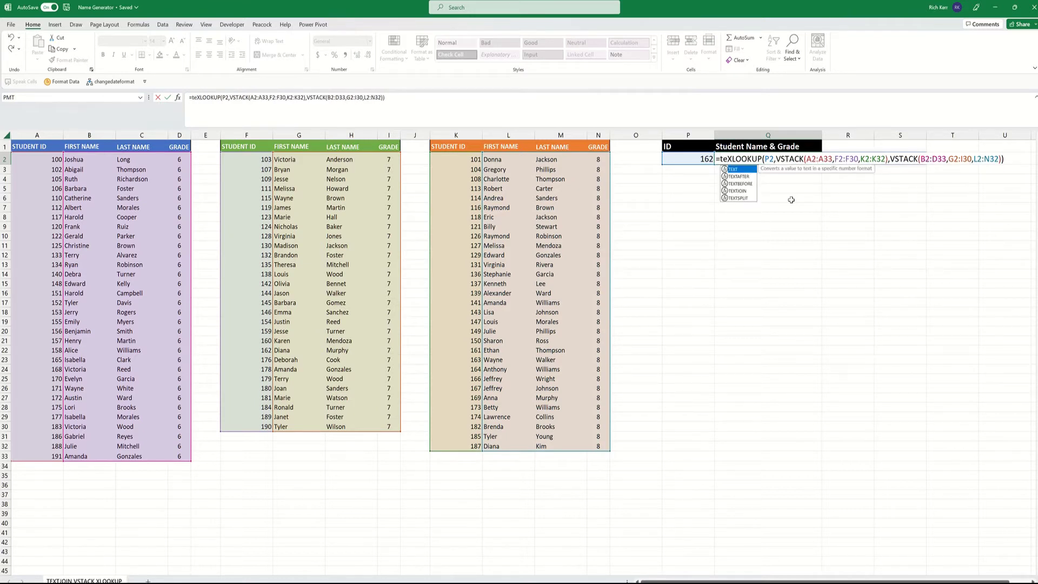
text(join)
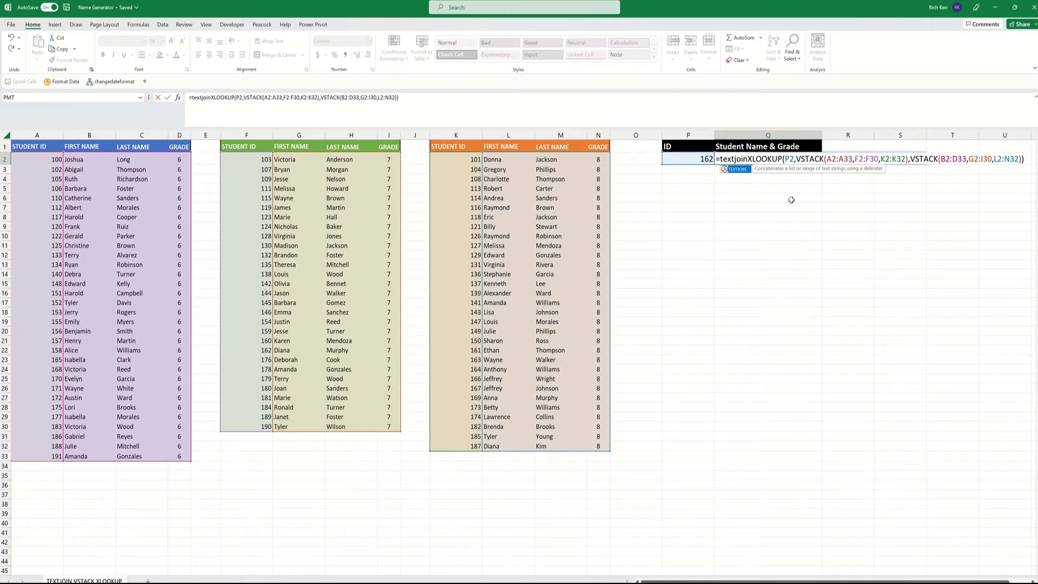
text(()
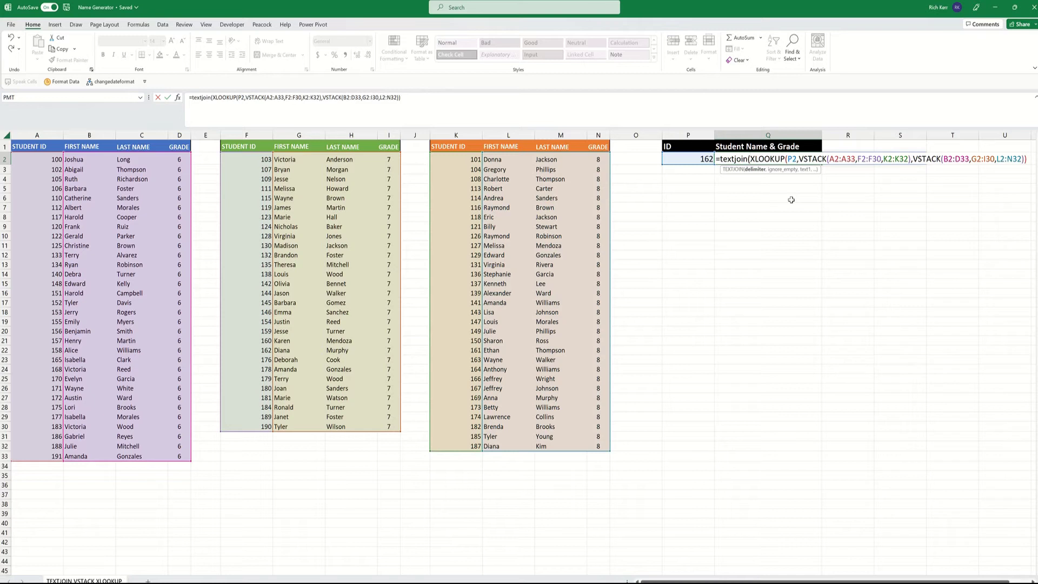
text(" ")
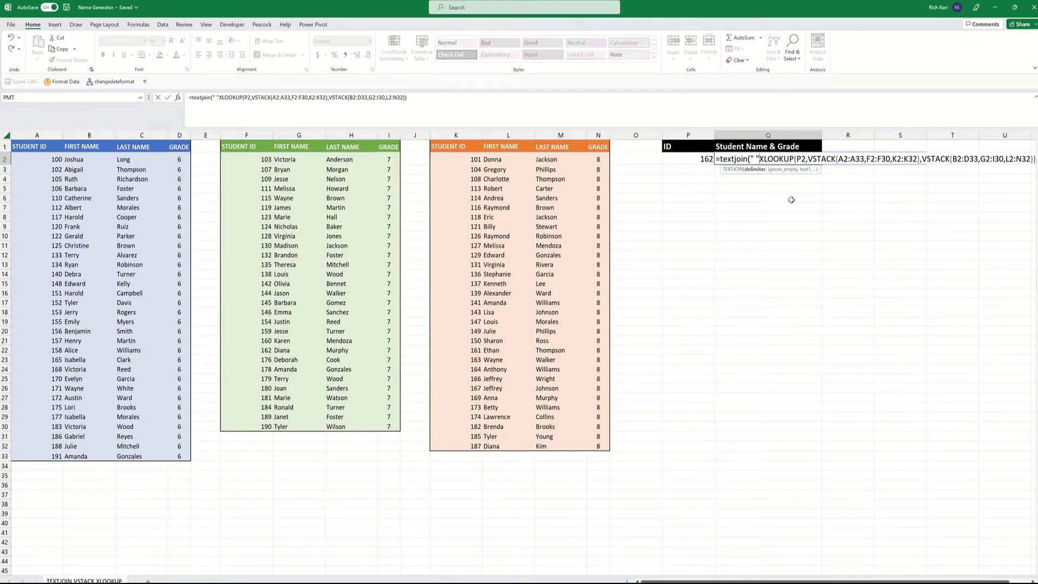
text(,)
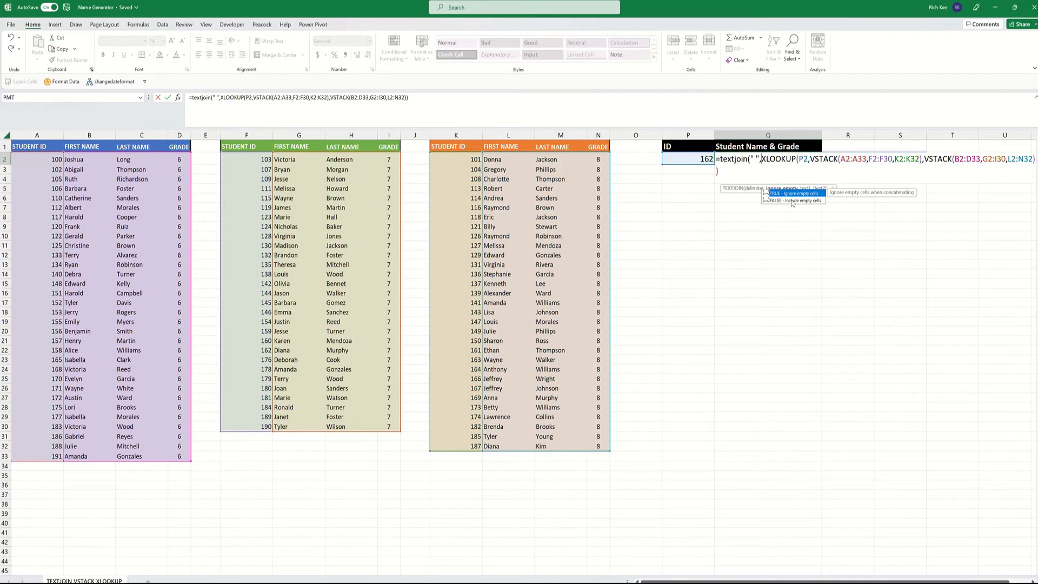
text(true)
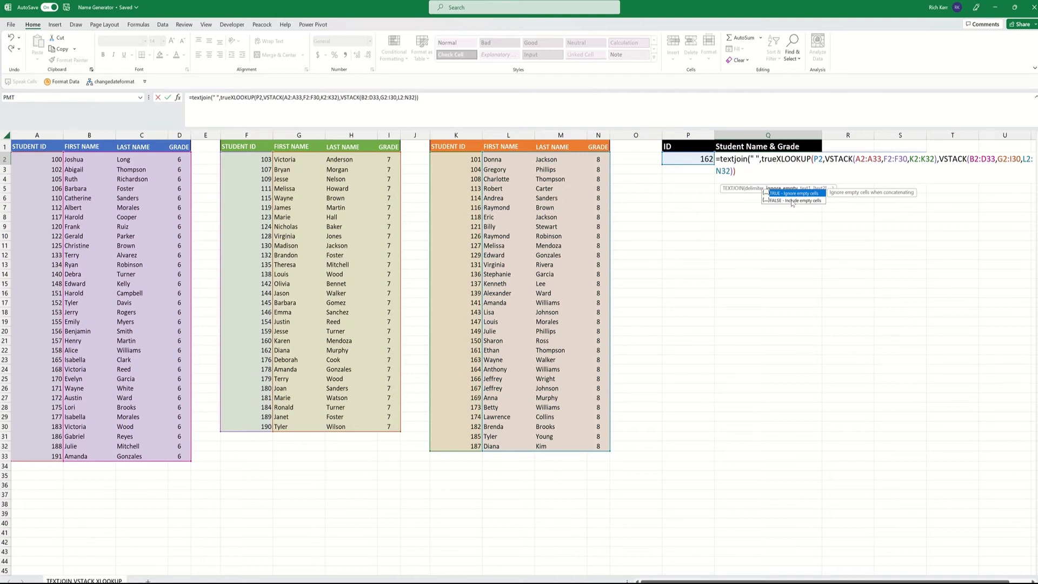
text(,)
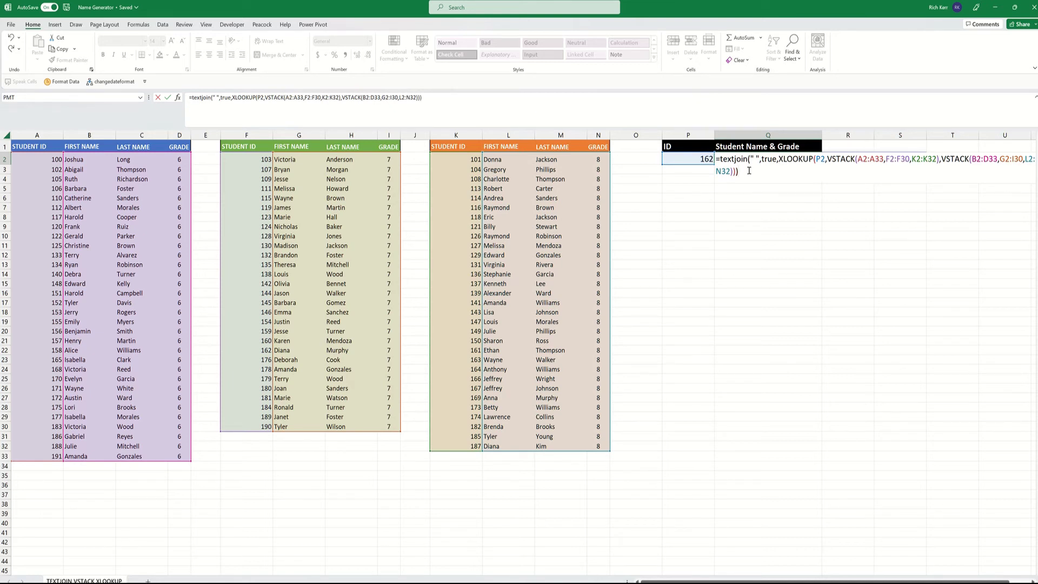
key(Return)
key(Up)
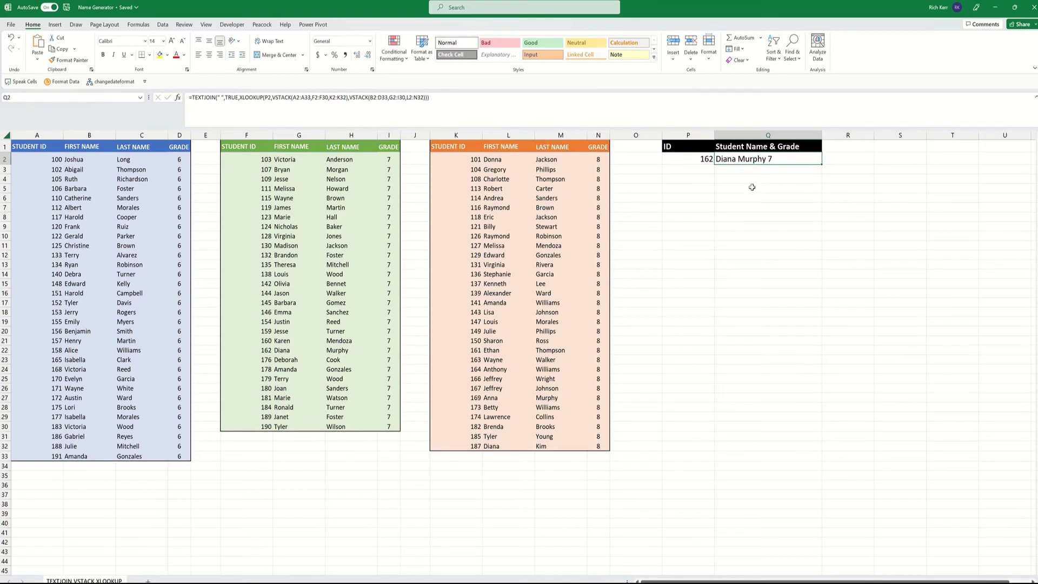
Step: Enter a student ID from the orange grade 8 table in P2 and select that student's row to check the result
click(707, 159)
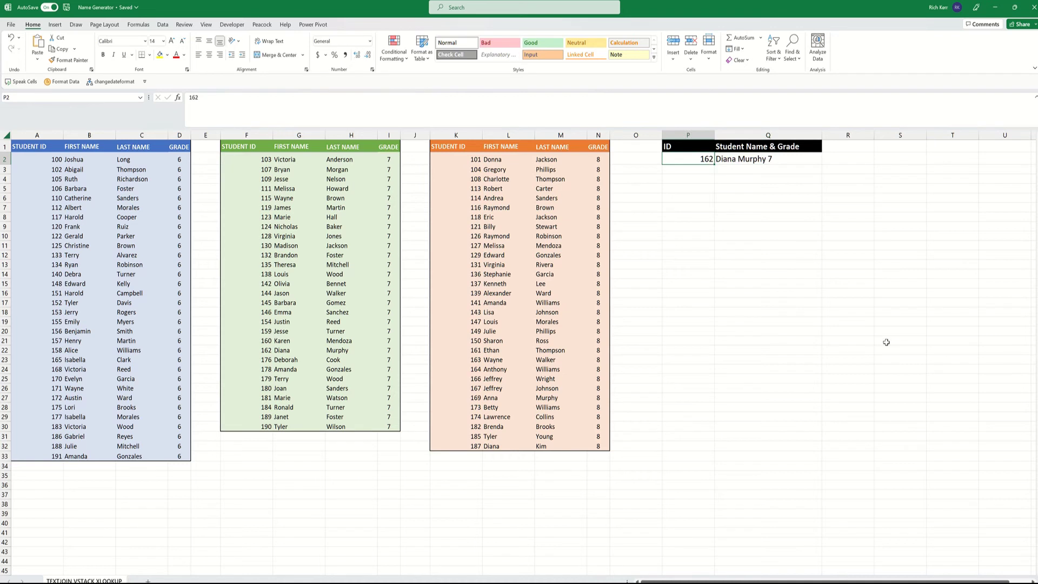
text(121)
key(Return)
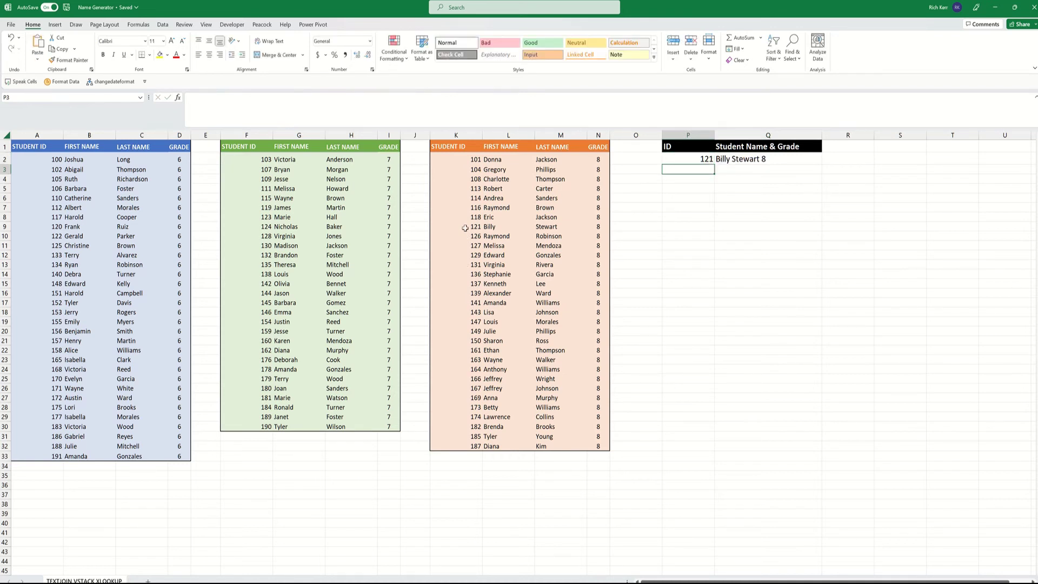
drag(463, 228, 595, 229)
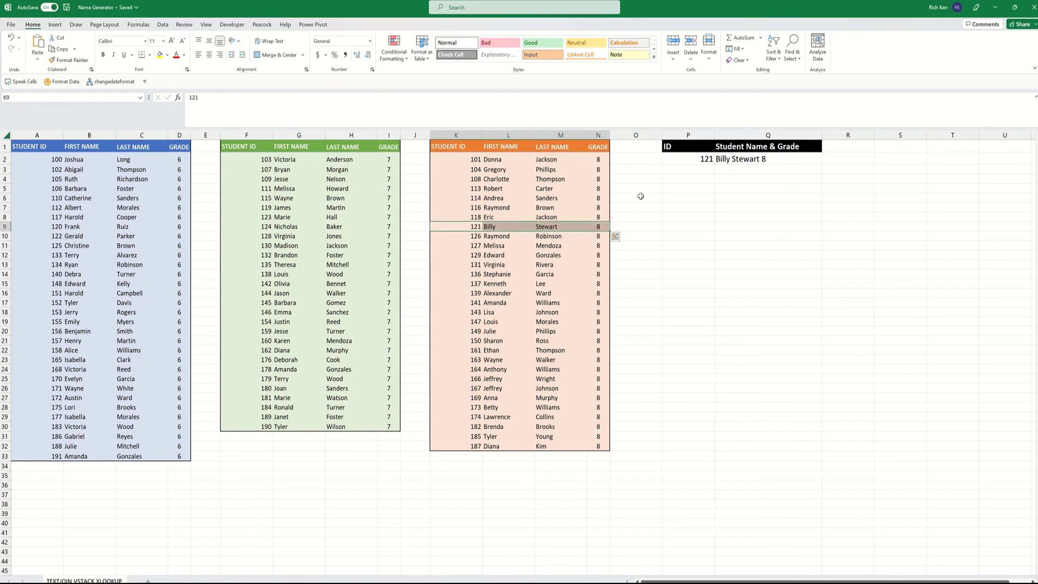
Step: Enter a student ID from the blue grade 6 table in P2 and select that student's row to check the result
click(685, 158)
text(148)
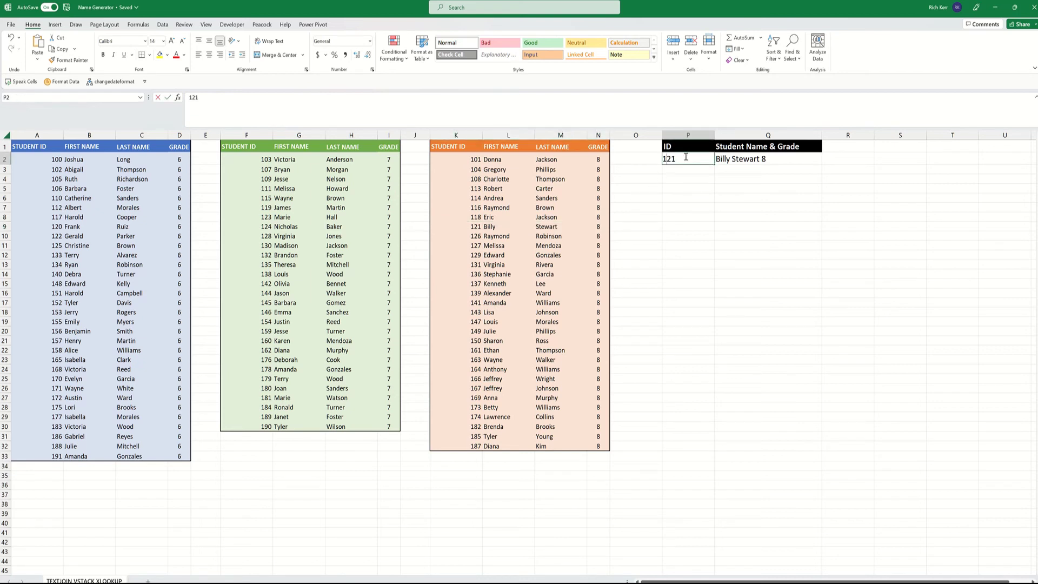
key(Return)
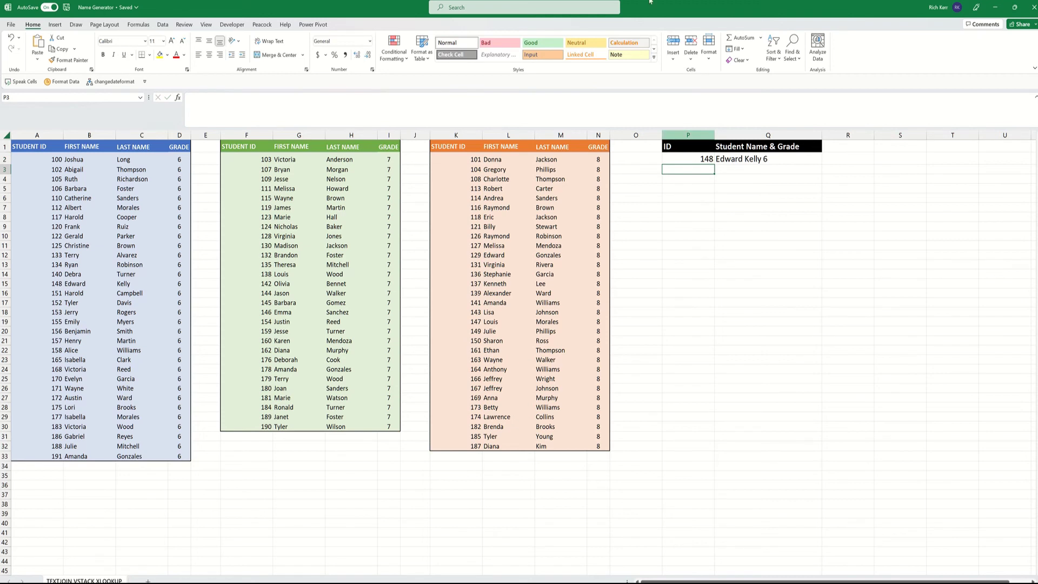
click(42, 284)
drag(75, 283, 179, 283)
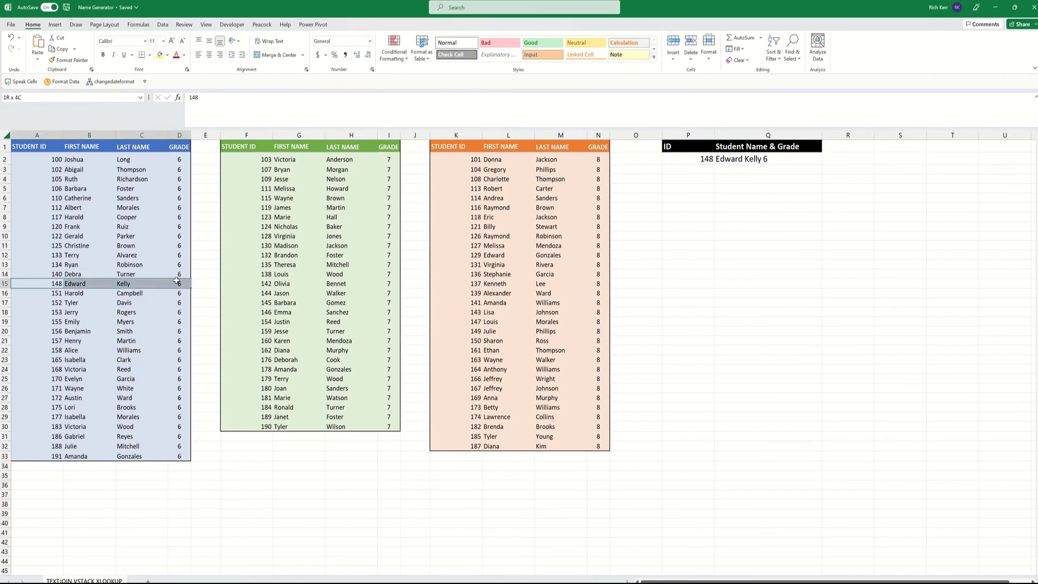
Step: Enter a student ID from the green grade 7 table in P2 and select that student's row to check the result
click(706, 158)
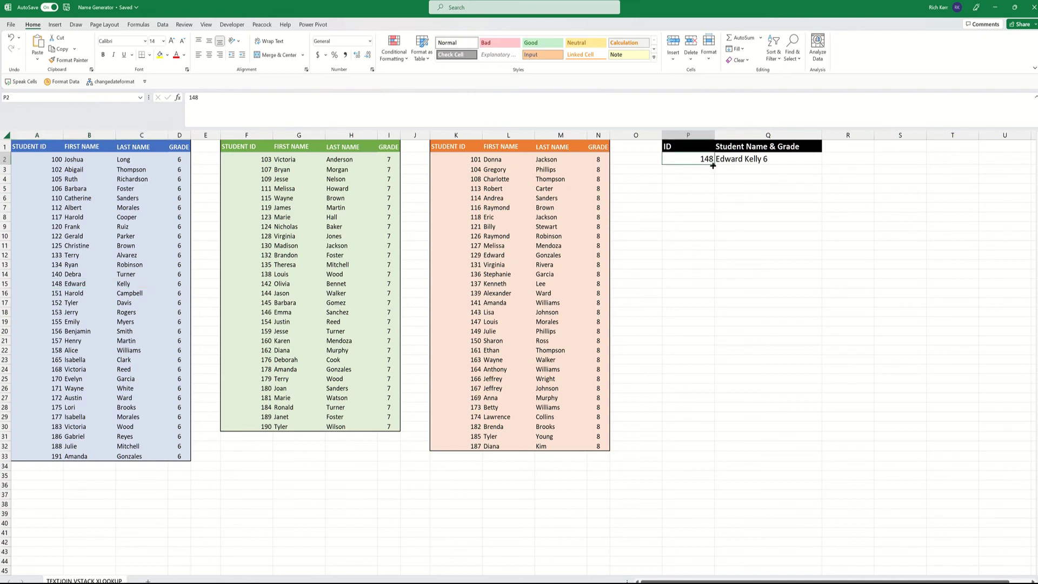
text(179)
key(Return)
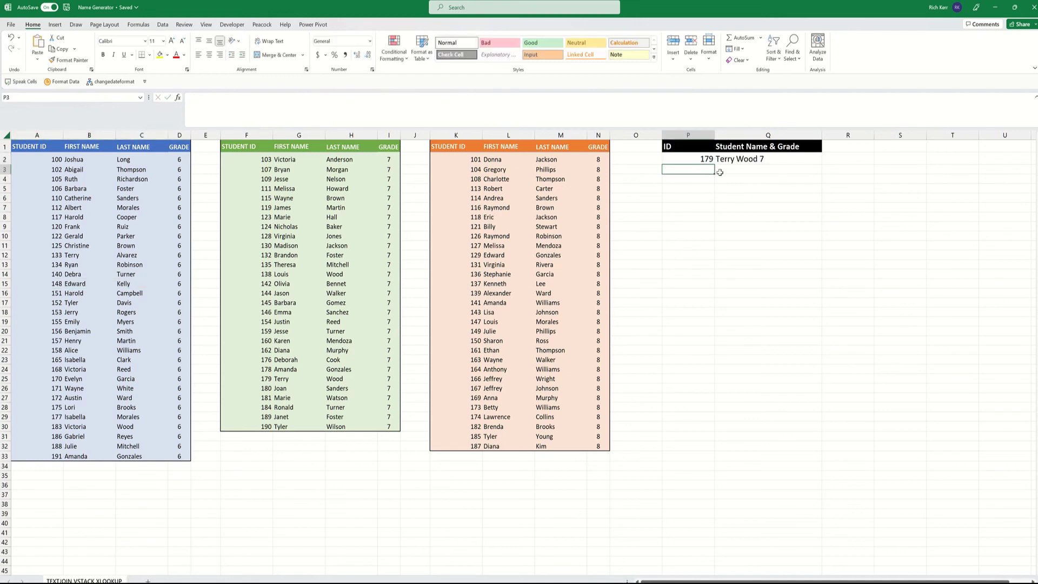
drag(268, 378, 393, 380)
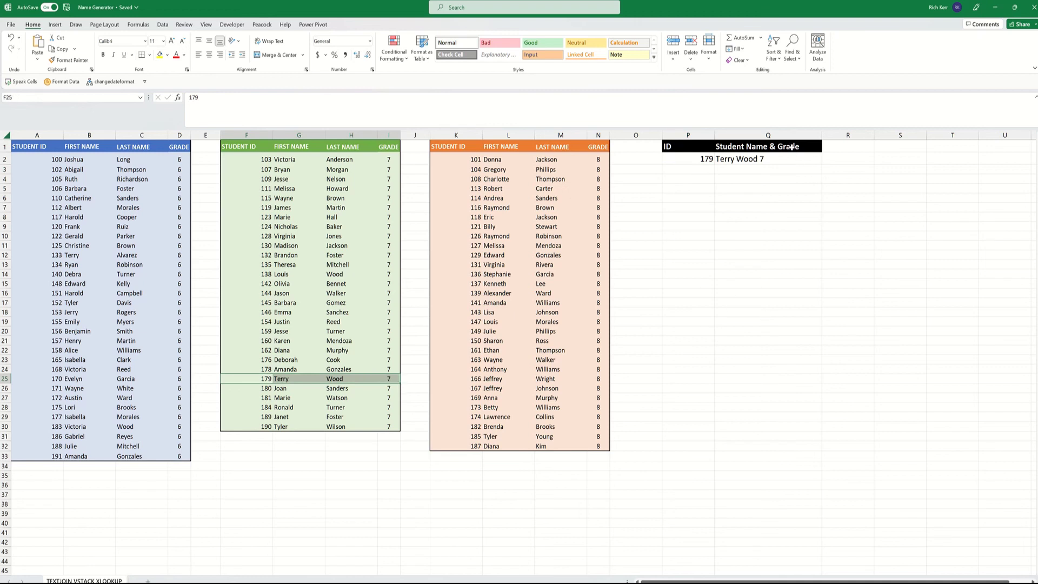